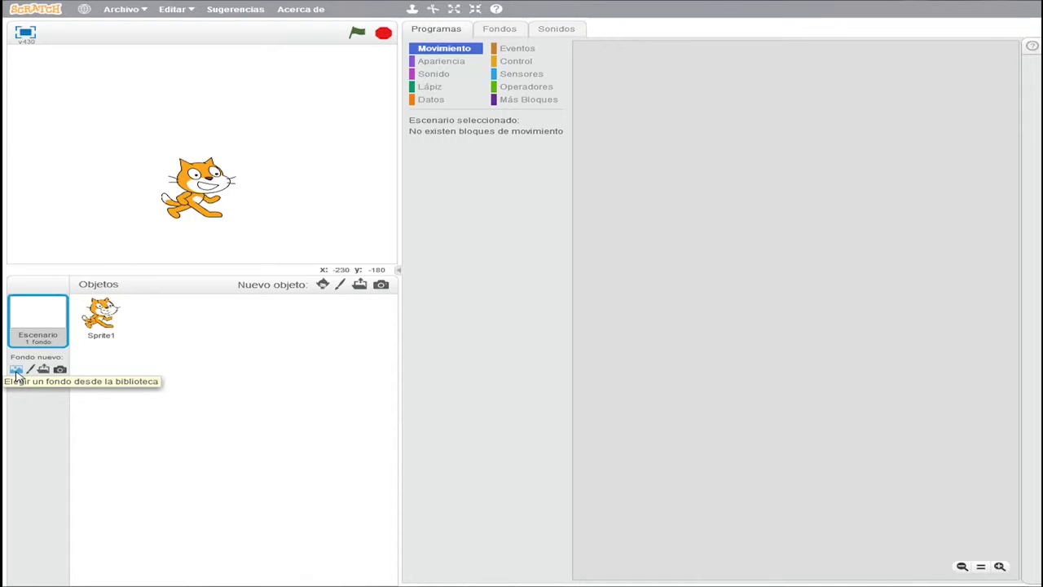
Browse the backdrop library through its categories and themes, from Interiores to Bajo el mar, and close it without choosing one.
left_click(16, 371)
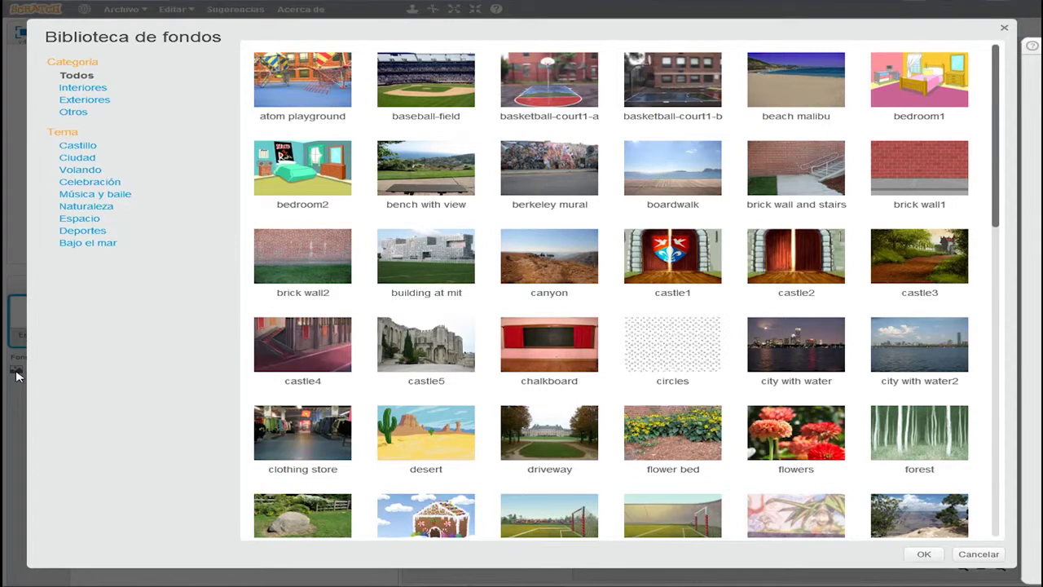
left_click(94, 88)
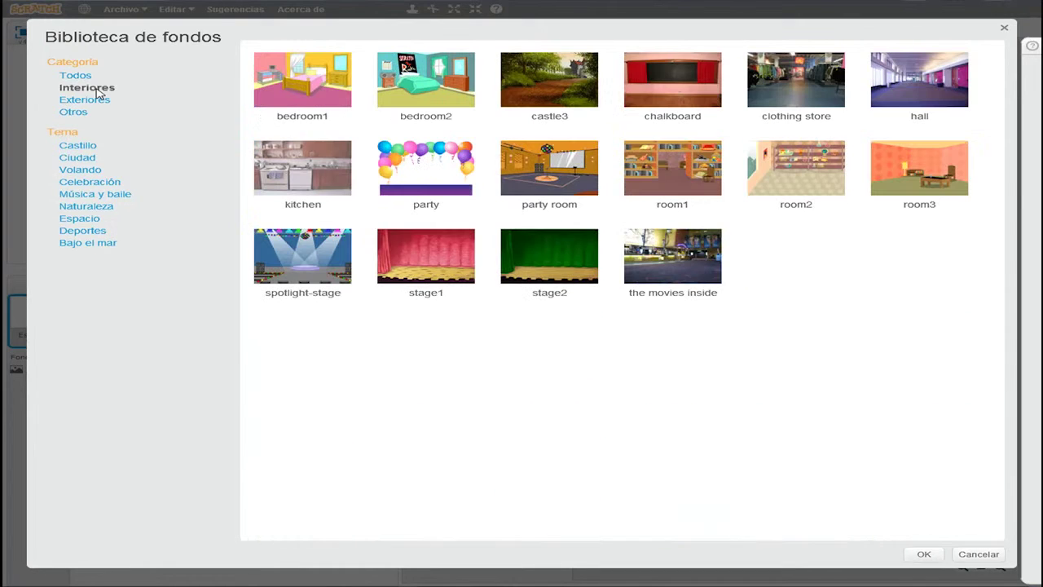
left_click(99, 100)
left_click(88, 114)
left_click(78, 145)
left_click(80, 169)
left_click(81, 158)
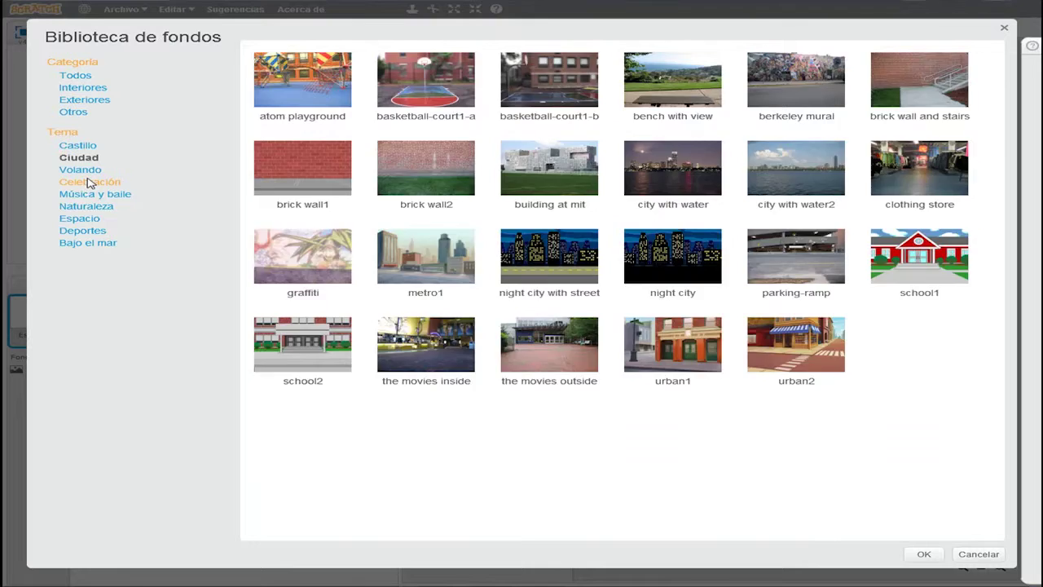
left_click(88, 182)
left_click(91, 194)
left_click(91, 206)
left_click(91, 220)
left_click(91, 231)
left_click(97, 243)
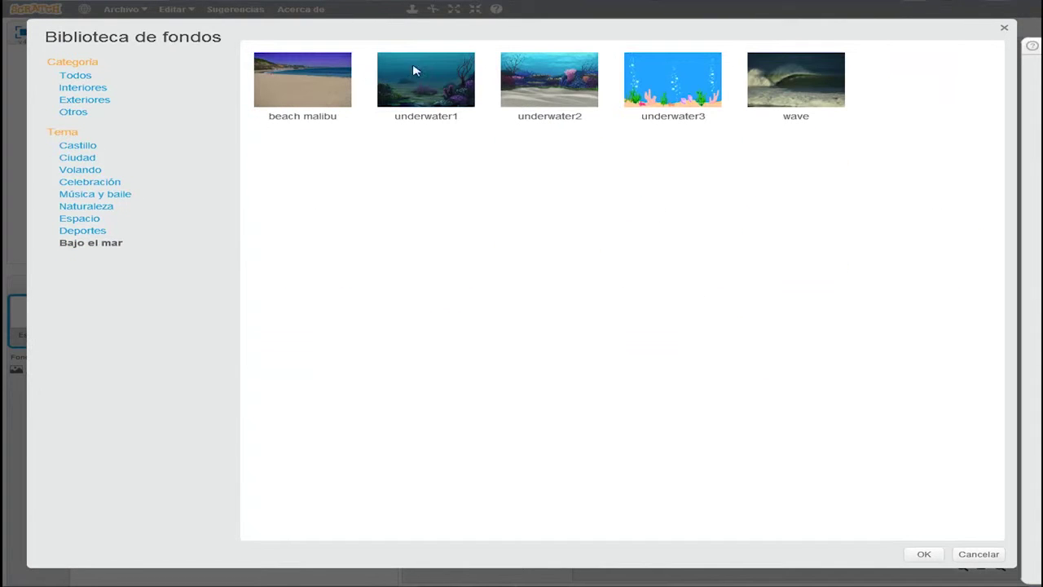
left_click(1005, 30)
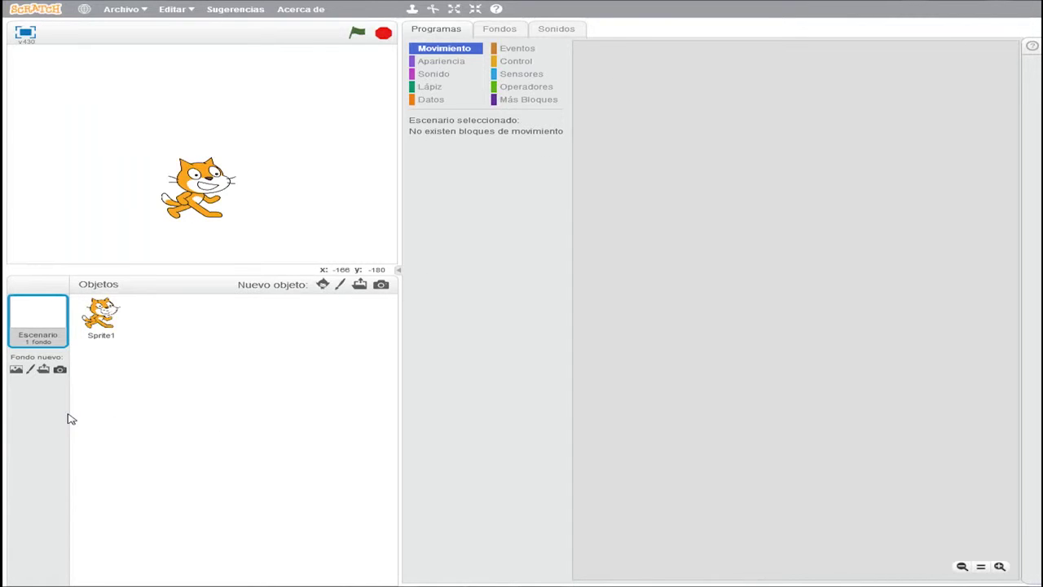
Create a new painted backdrop and draw a green outlined rectangle across the full width of its lower part.
left_click(32, 371)
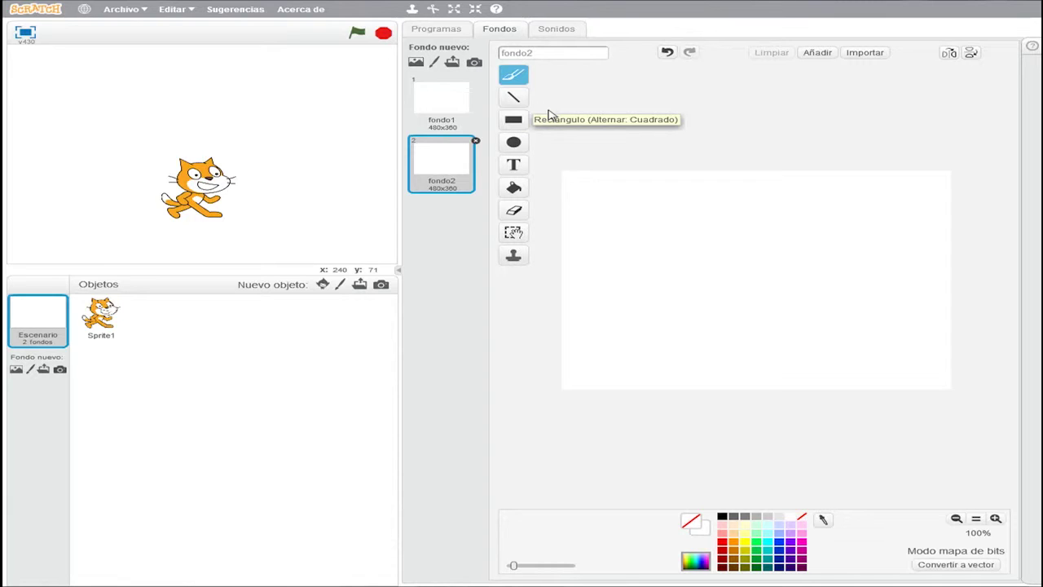
left_click(513, 119)
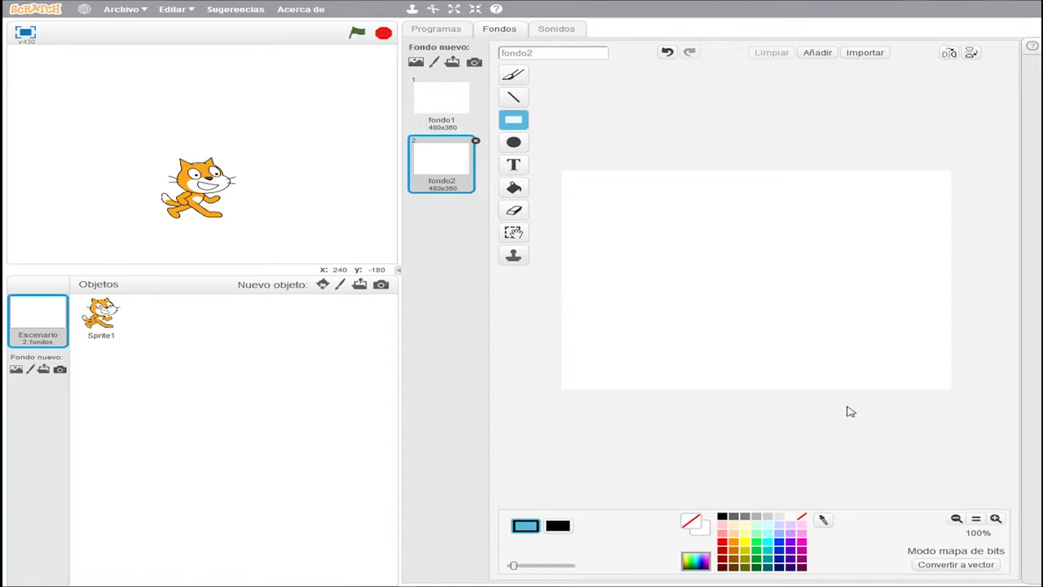
left_click(762, 543)
left_click_drag(562, 310, 996, 399)
Fill the lower rectangle with green and the area above it with cyan.
left_click(513, 187)
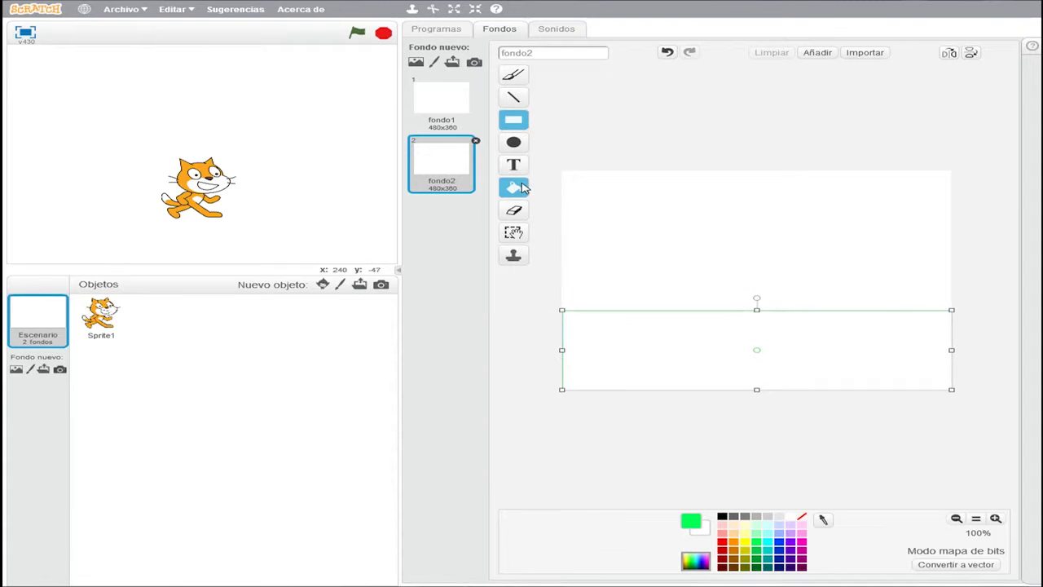
left_click(636, 350)
left_click(769, 541)
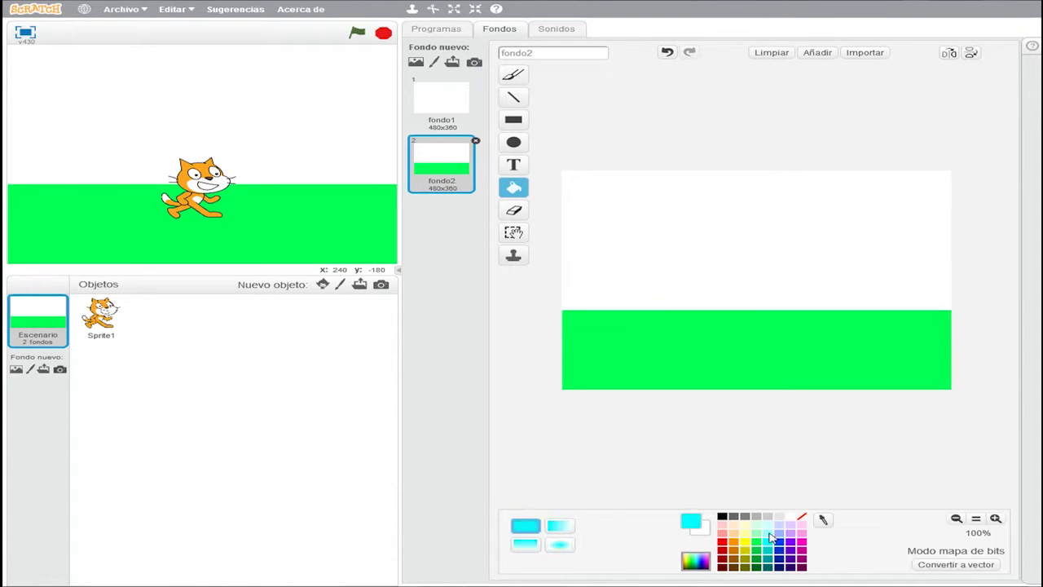
left_click(706, 217)
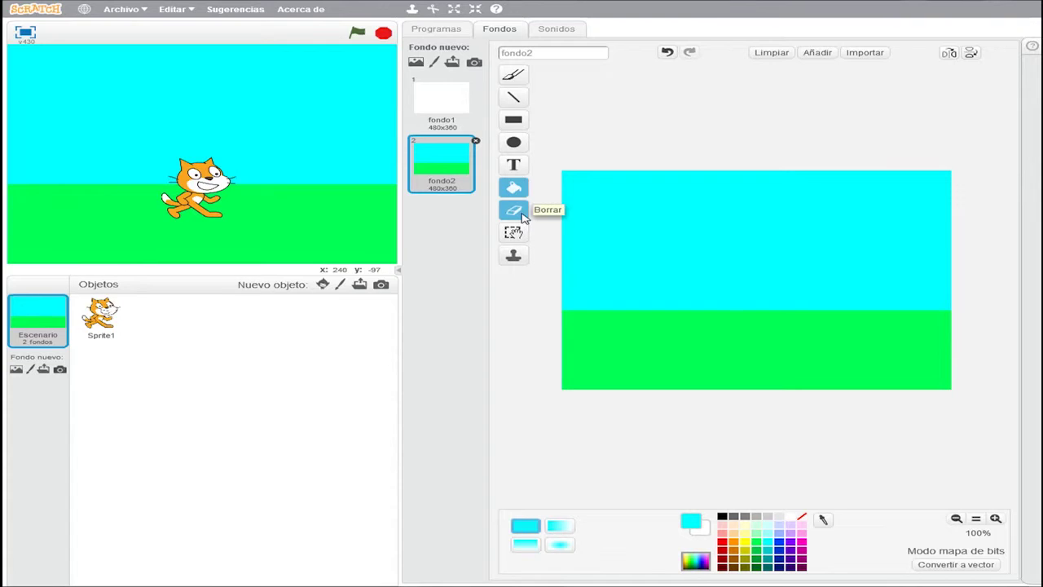
Draw a black smiling face freehand with the brush in the upper-right part of the sky.
left_click(513, 74)
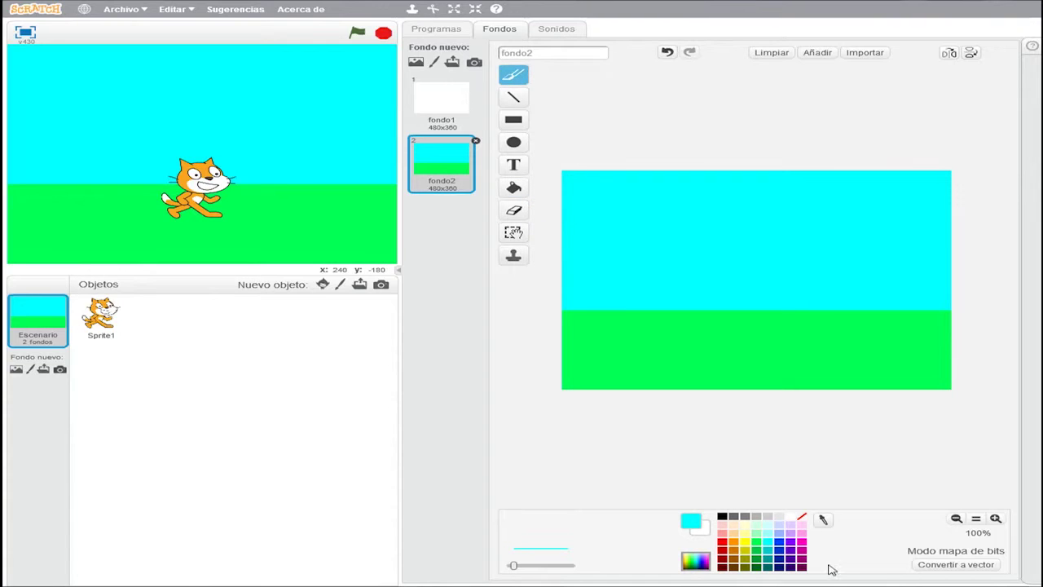
left_click(722, 517)
left_click_drag(832, 182, 829, 187)
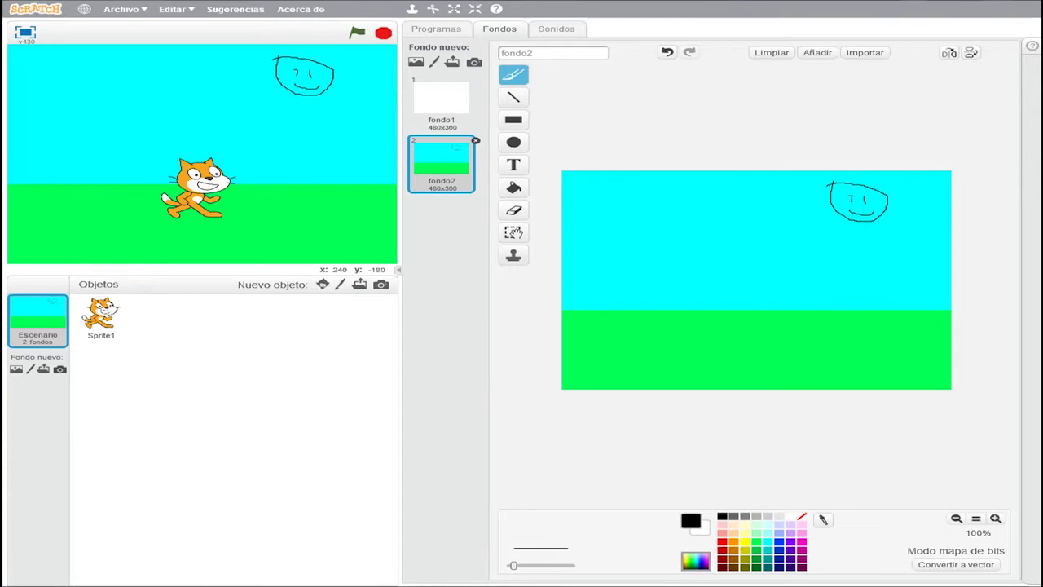
Draw a simple black house outline with a pointed doorway on the left of the horizon, using straight lines.
left_click(513, 97)
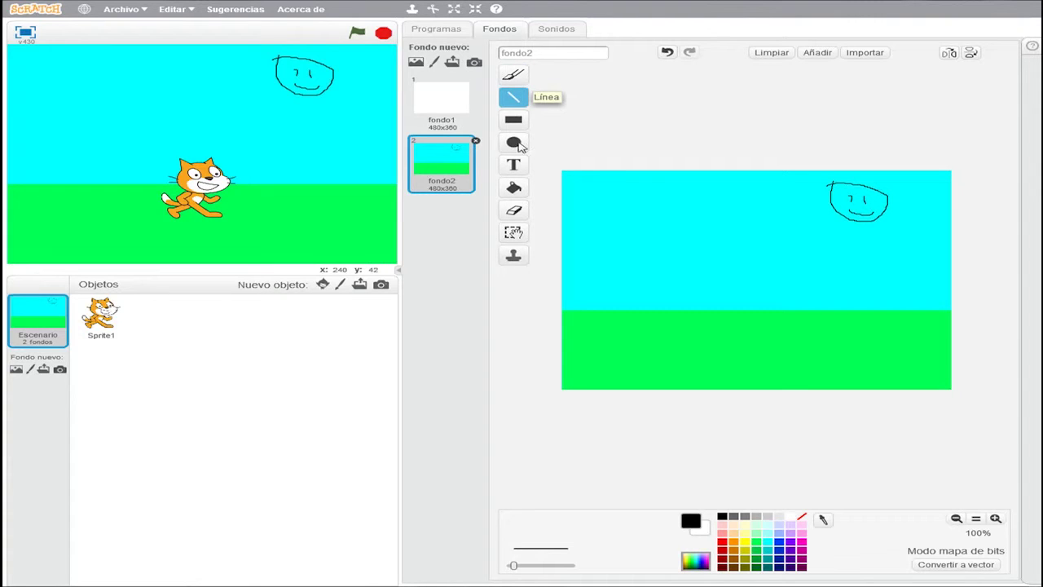
mouse_move(591, 309)
left_mouse_down()
mouse_move(590, 254)
mouse_move(639, 256)
mouse_move(640, 307)
mouse_move(619, 290)
left_mouse_up()
mouse_move(619, 290)
left_mouse_down()
mouse_move(624, 321)
mouse_move(624, 308)
left_mouse_up()
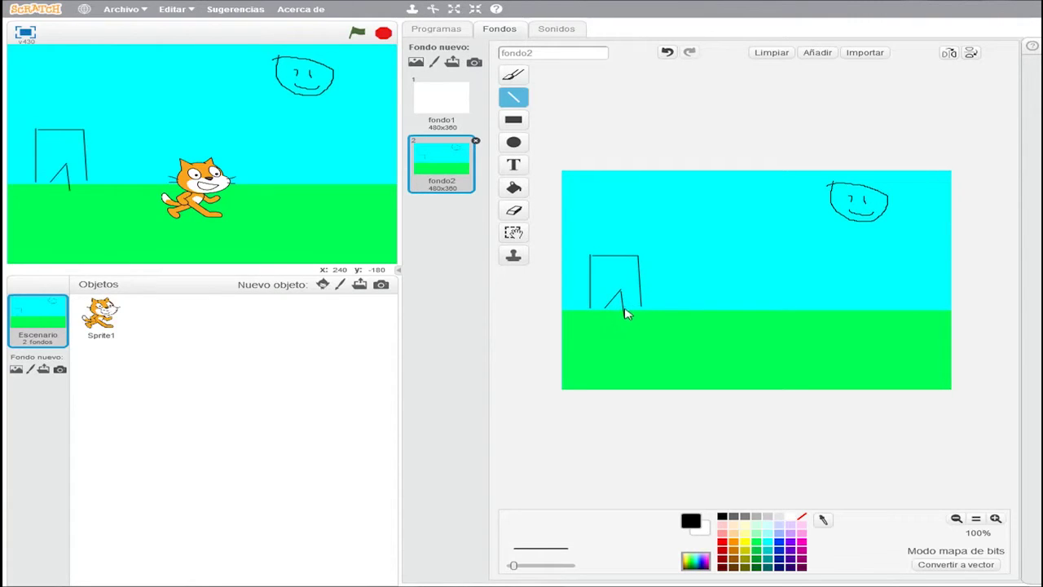
Add the text "Casa" at the top of the house outline in Helvetica.
left_click(513, 166)
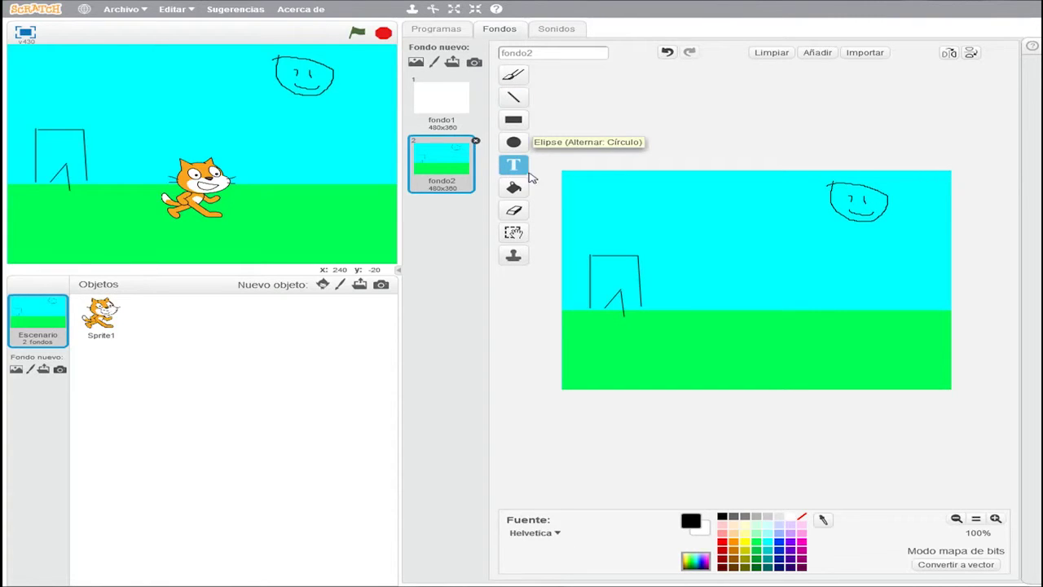
left_click(598, 262)
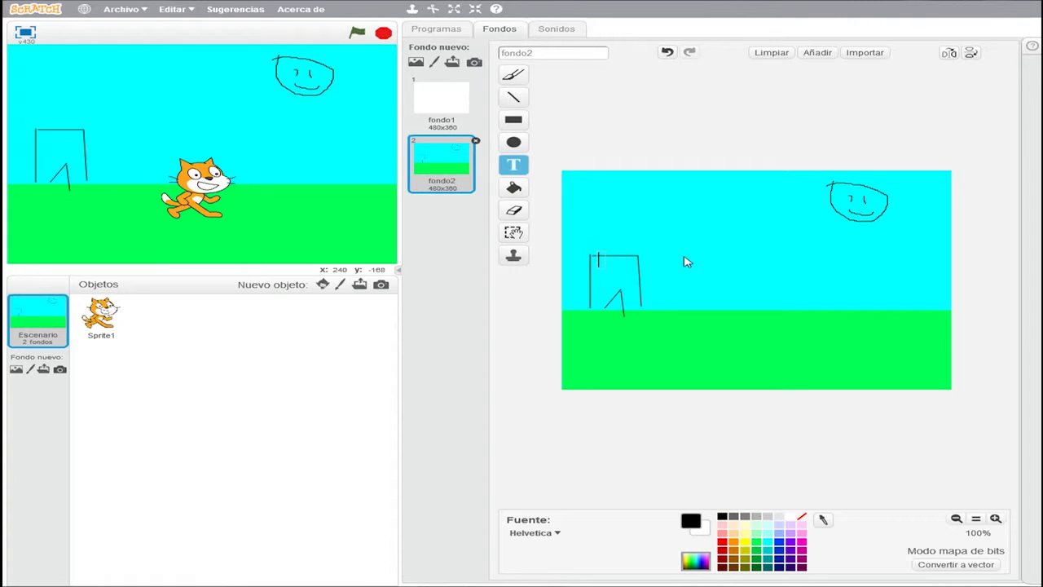
type("Casa")
Erase the smiling face from the sky, enlarging the eraser to its maximum size.
left_click(514, 210)
mouse_move(899, 208)
left_mouse_down()
mouse_move(865, 214)
mouse_move(847, 199)
mouse_move(884, 196)
mouse_move(823, 206)
mouse_move(896, 196)
mouse_move(848, 208)
left_mouse_up()
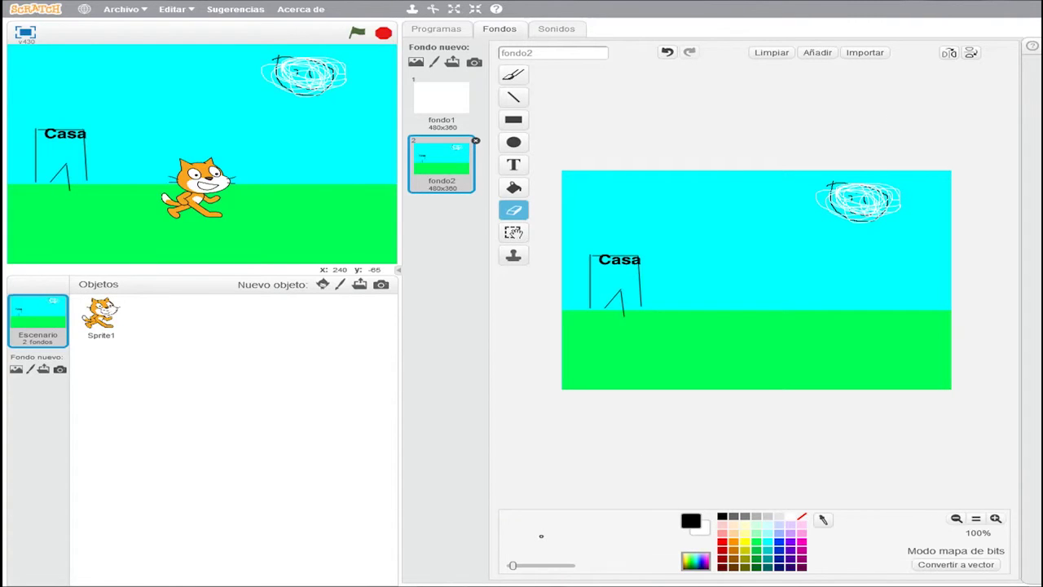
left_click_drag(513, 565, 572, 565)
mouse_move(834, 222)
left_mouse_down()
mouse_move(844, 201)
mouse_move(888, 190)
mouse_move(863, 203)
mouse_move(871, 210)
left_mouse_up()
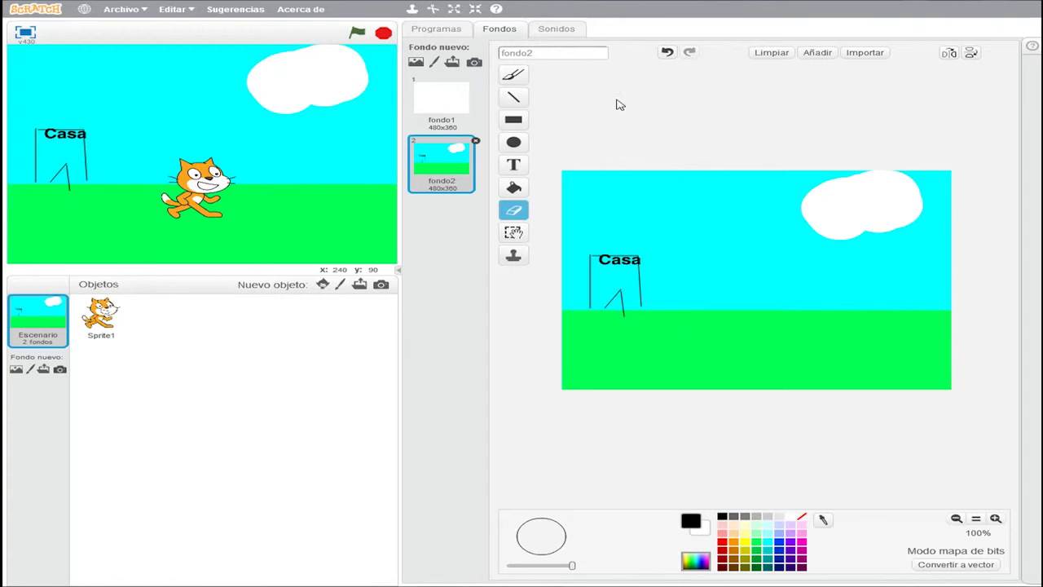
Fill the white erased patch in the sky with the same cyan.
left_click(514, 192)
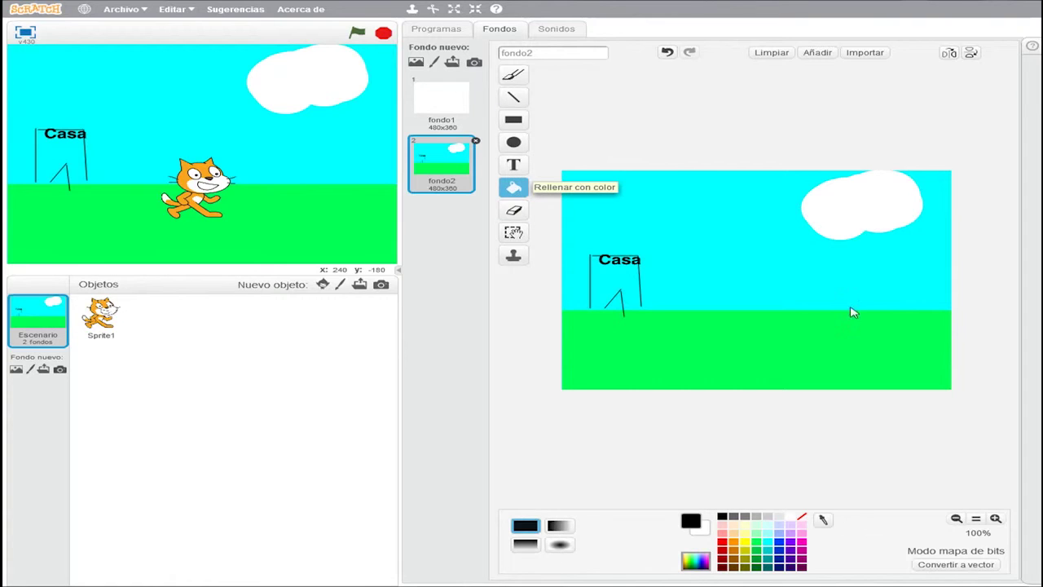
left_click(768, 543)
left_click(847, 211)
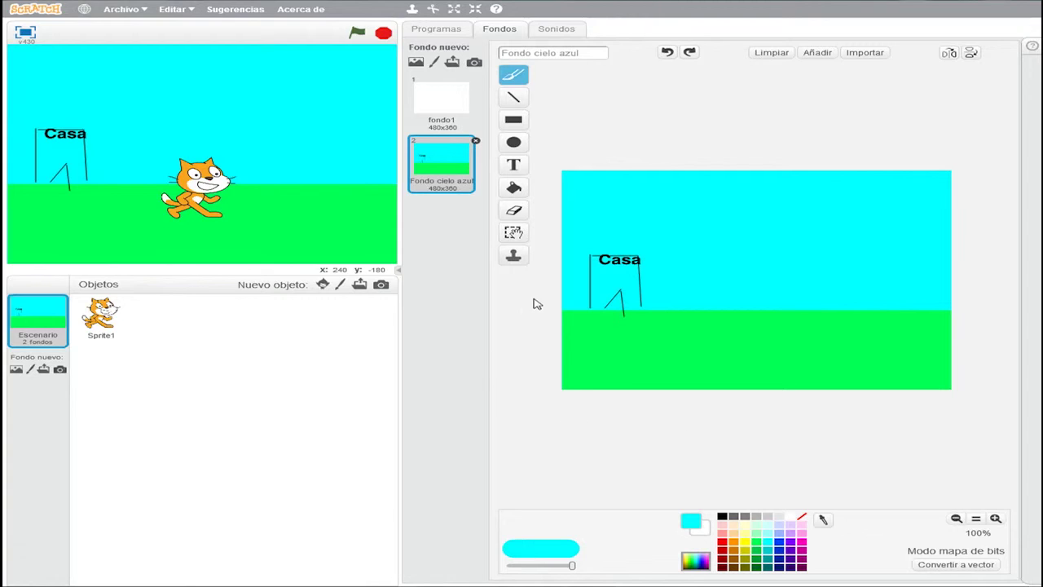
Rename the painted backdrop as "Fondo 1.1 azulado".
left_click_drag(593, 52, 476, 53)
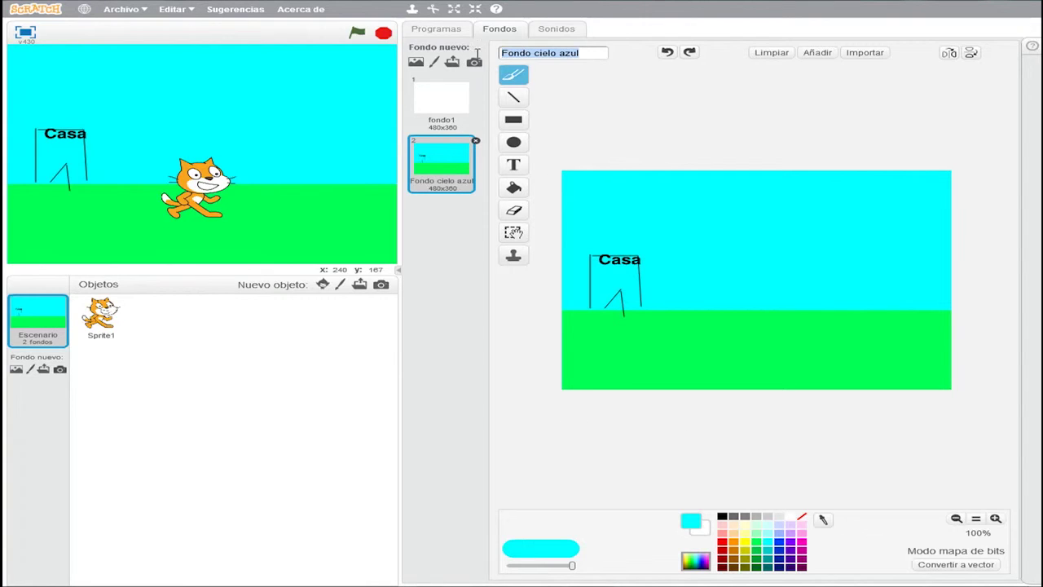
type("Fo")
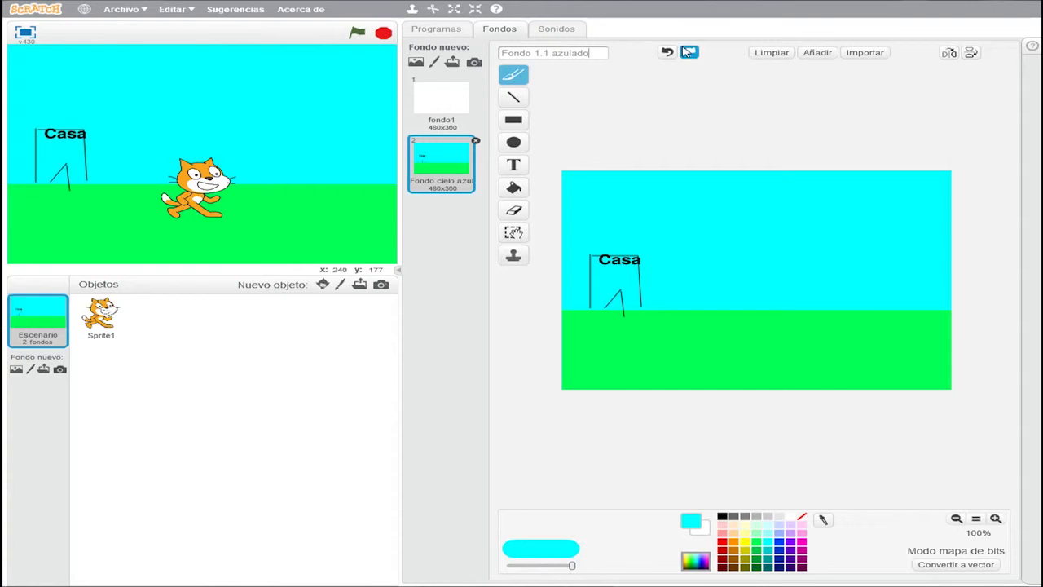
left_click(689, 51)
Undo several recent edits to the backdrop and redo the last one so the green ground is at the bottom.
left_click(666, 53)
left_click(666, 53)
left_click(666, 53)
left_click(666, 52)
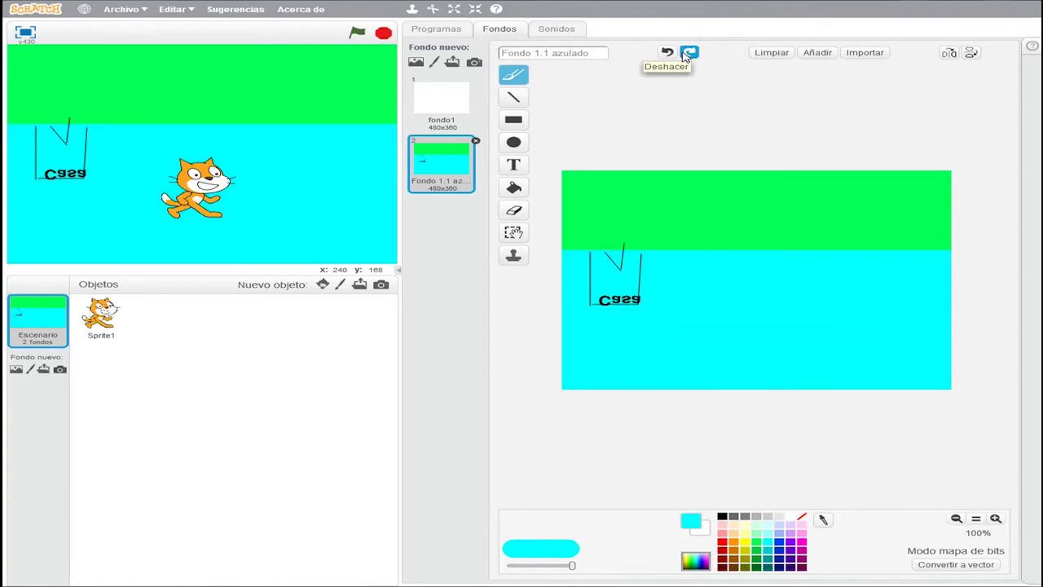
left_click(689, 53)
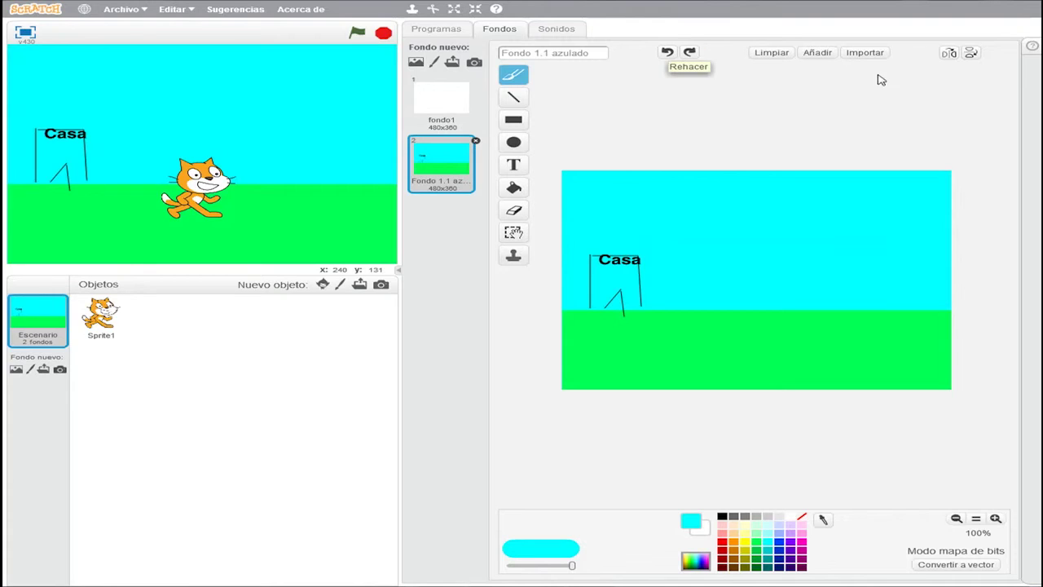
Clear the entire backdrop drawing and undo the clearing.
left_click(770, 53)
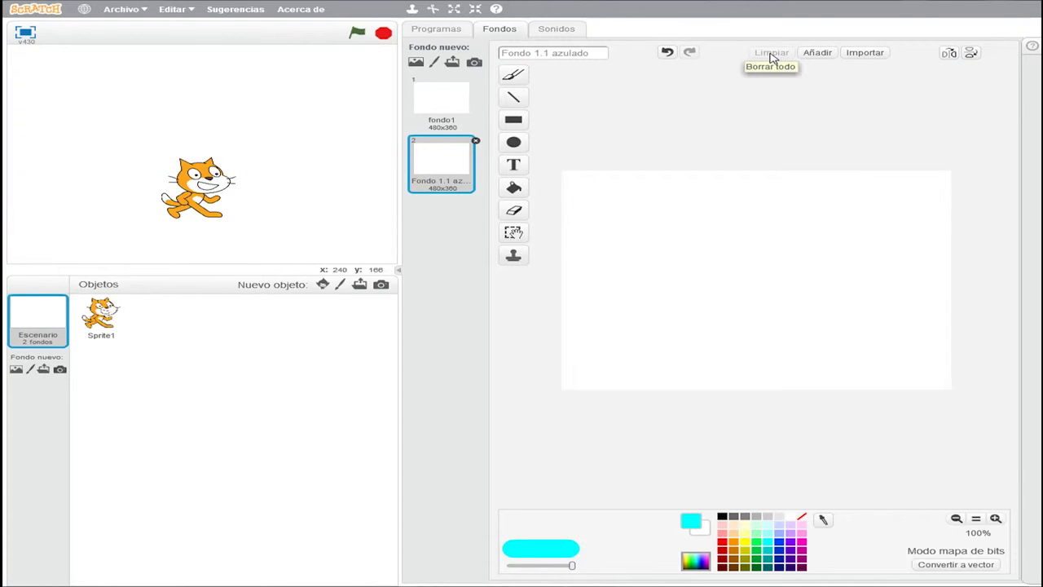
left_click(666, 52)
View the library for adding an image and the file dialog for importing one, closing both without a selection.
left_click(817, 52)
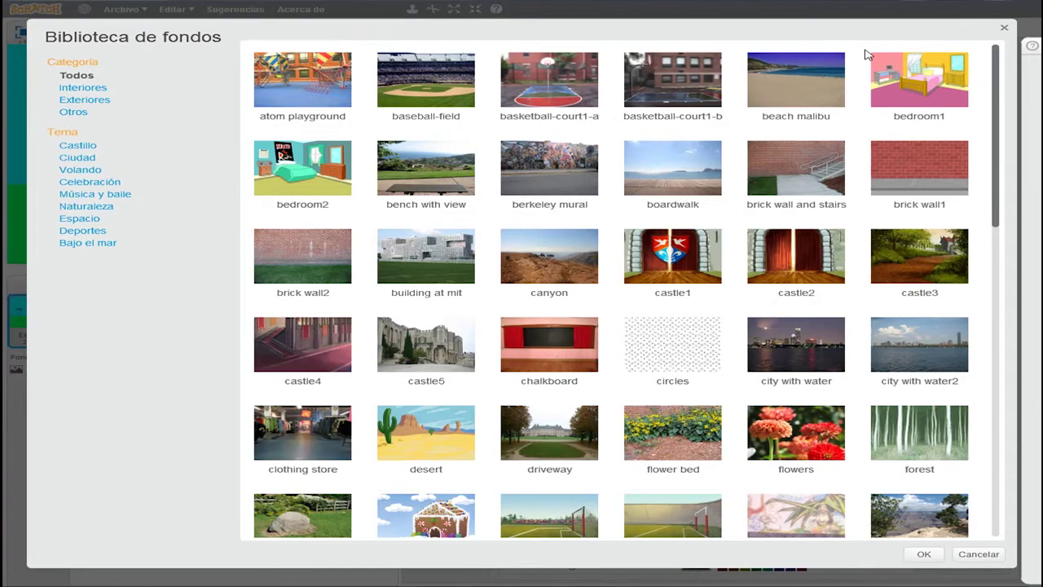
left_click(1006, 30)
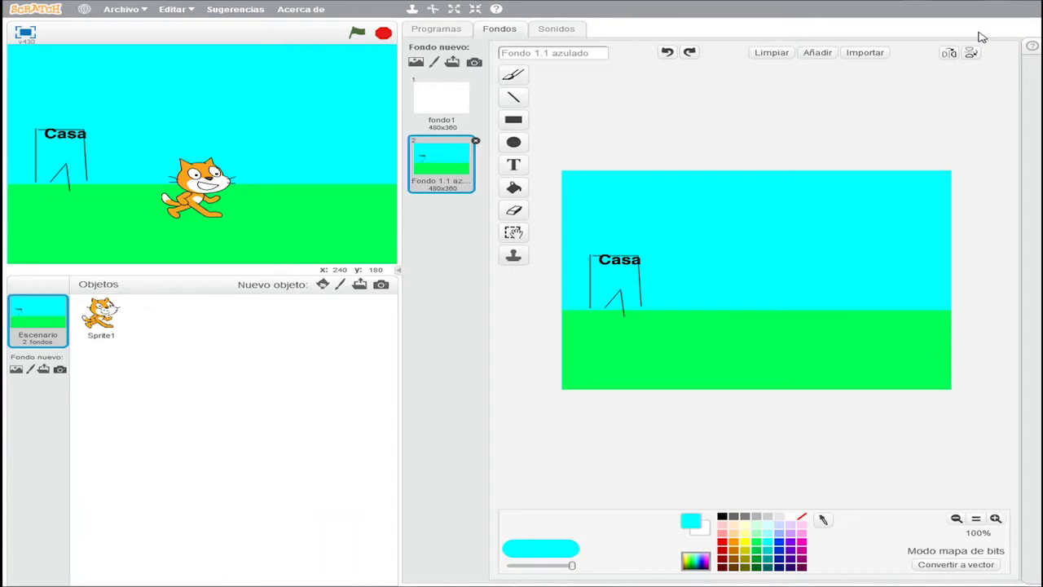
left_click(862, 53)
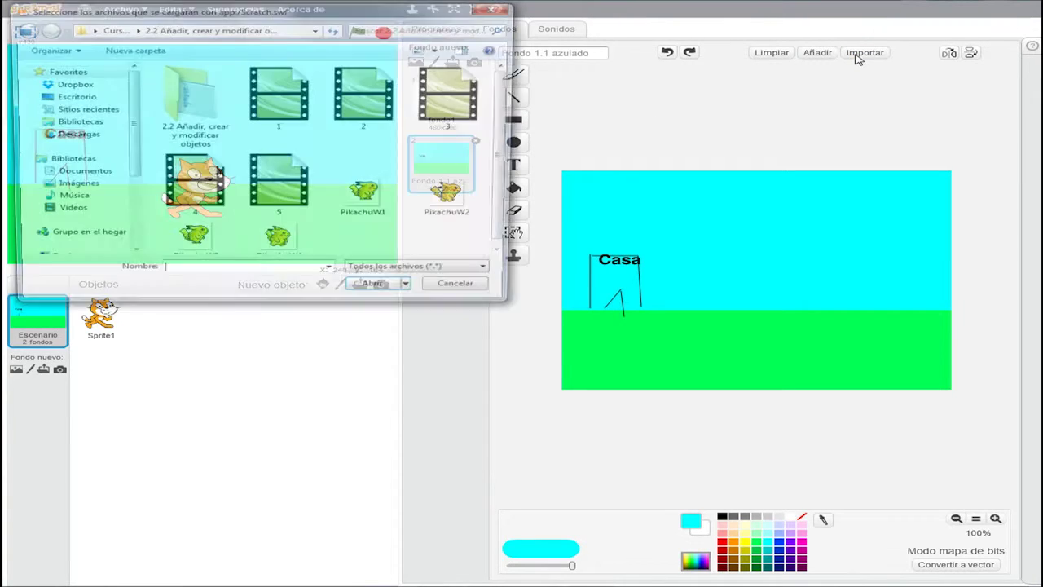
left_click(499, 9)
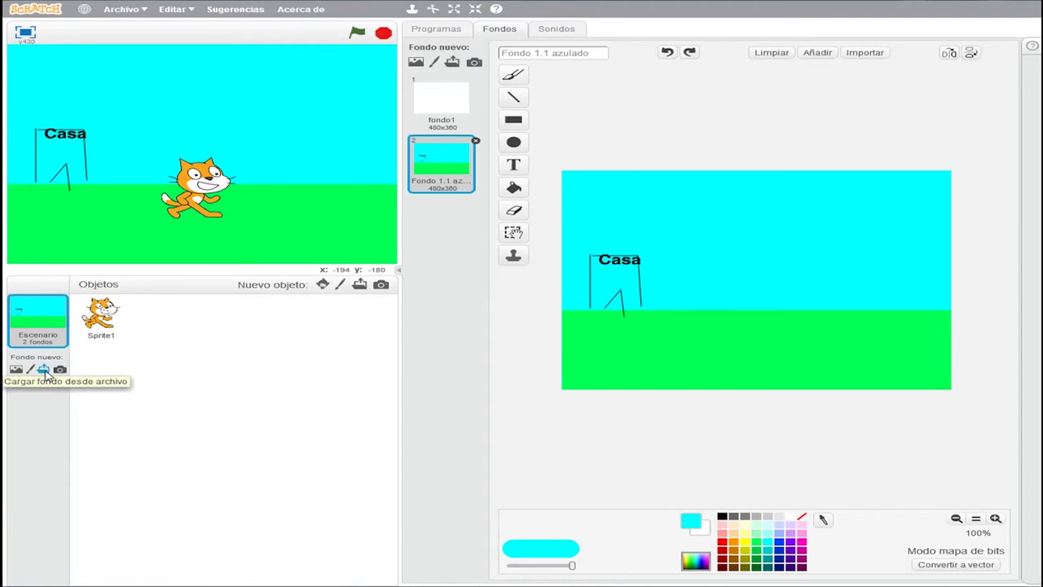
Flip the backdrop vertically and back, and flip it horizontally and back.
left_click(971, 53)
left_click(971, 53)
left_click(949, 53)
left_click(950, 53)
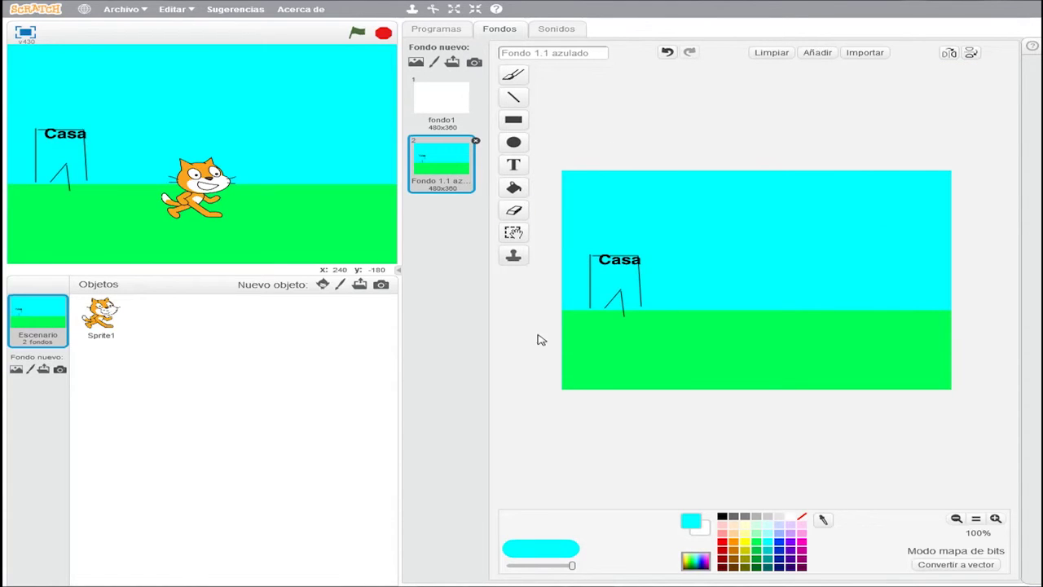
Convert the backdrop to vector mode, switch it back to bitmap, and leave it in vector mode.
left_click(925, 565)
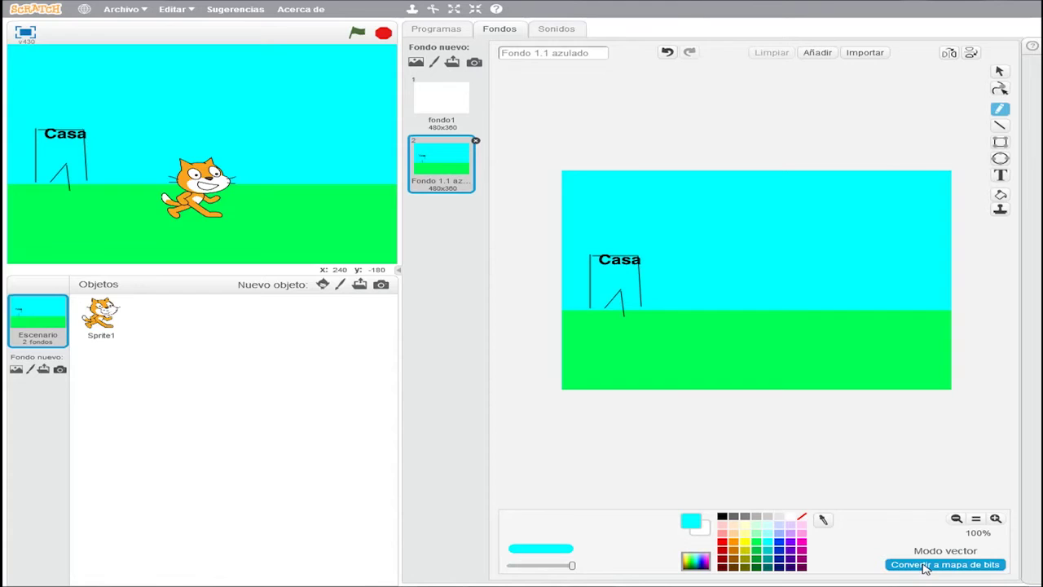
left_click(926, 565)
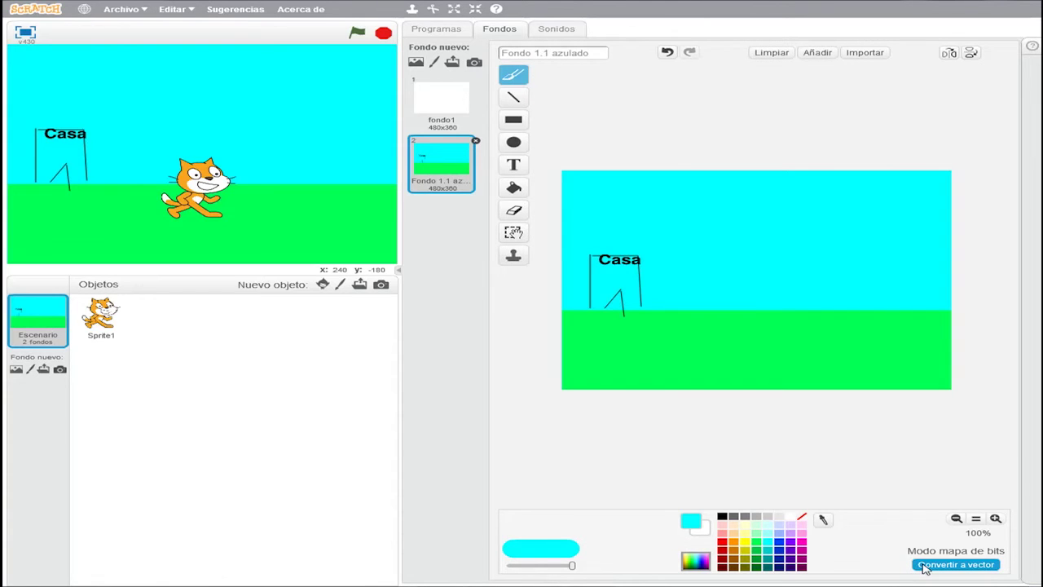
left_click(925, 565)
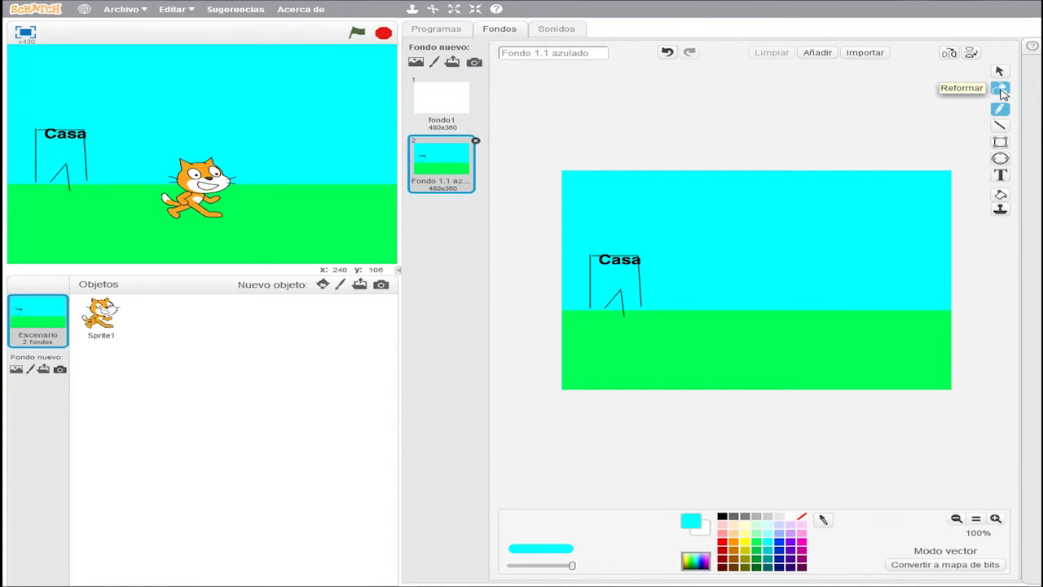
Inspect the backdrop from side to side at 200% zoom and return to 100%.
left_click(995, 518)
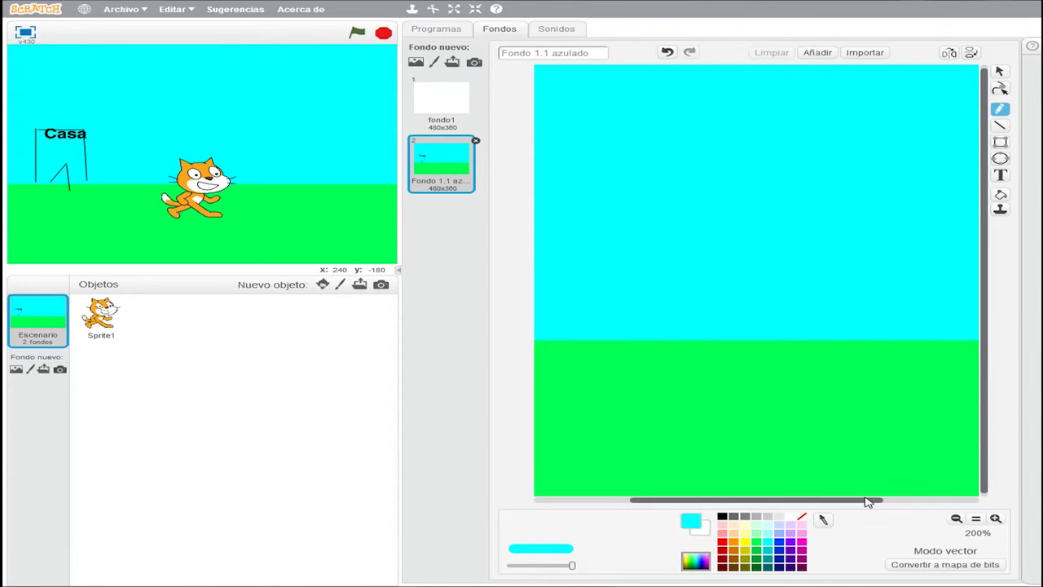
left_click_drag(868, 501, 749, 502)
left_click_drag(865, 502, 916, 504)
left_click(954, 519)
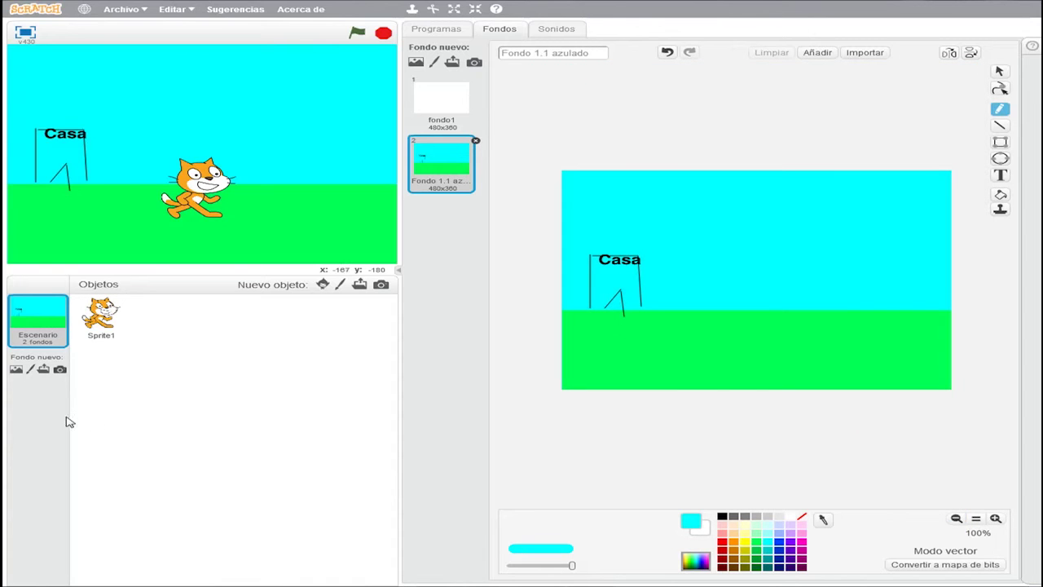
Upload the image HP_4 from the HP folder of the pictures library as a new stage backdrop.
left_click(43, 370)
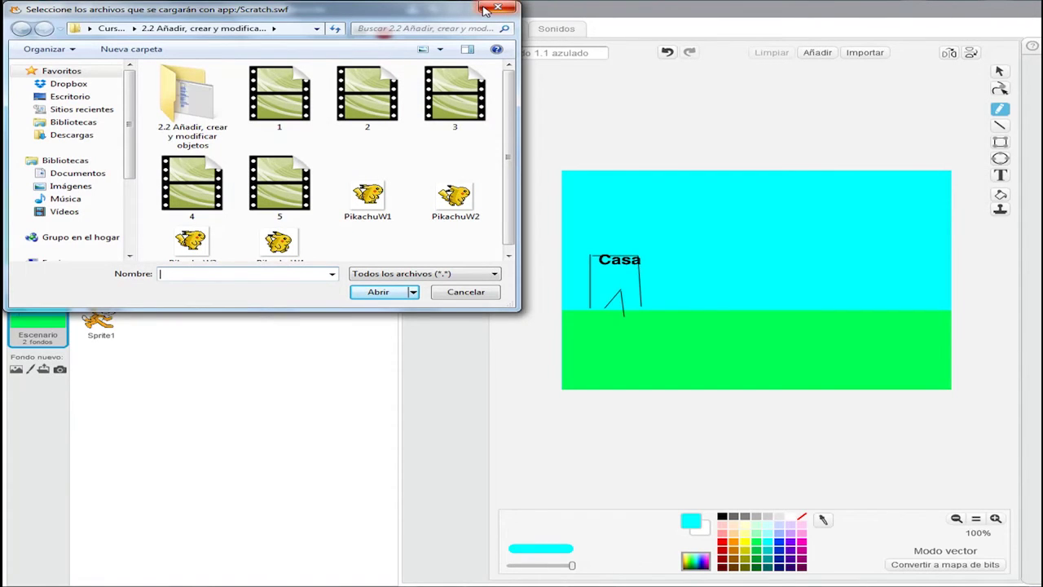
left_click_drag(130, 130, 210, 163)
left_click(367, 194)
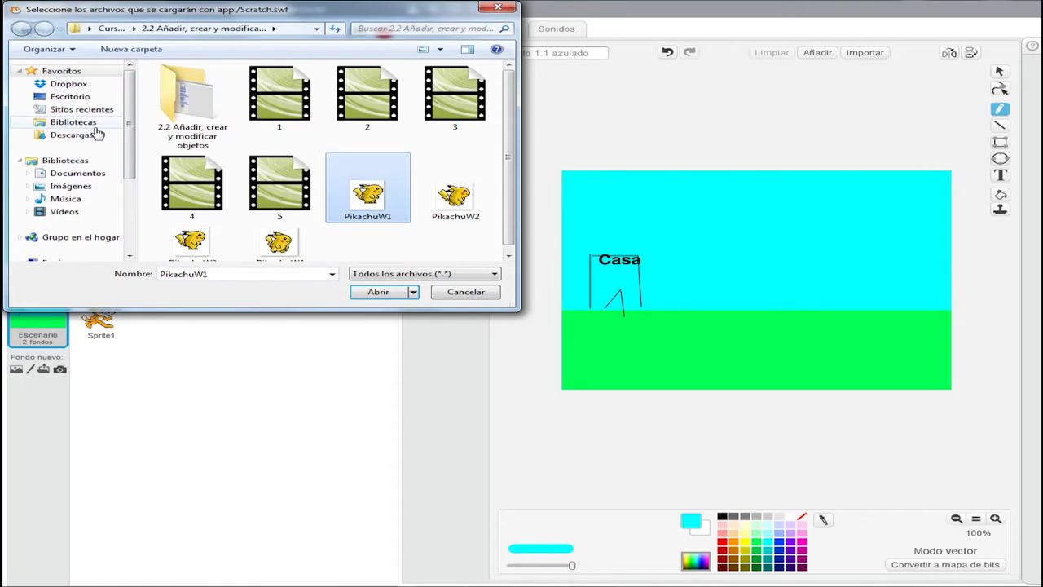
left_click(76, 187)
double_click(189, 122)
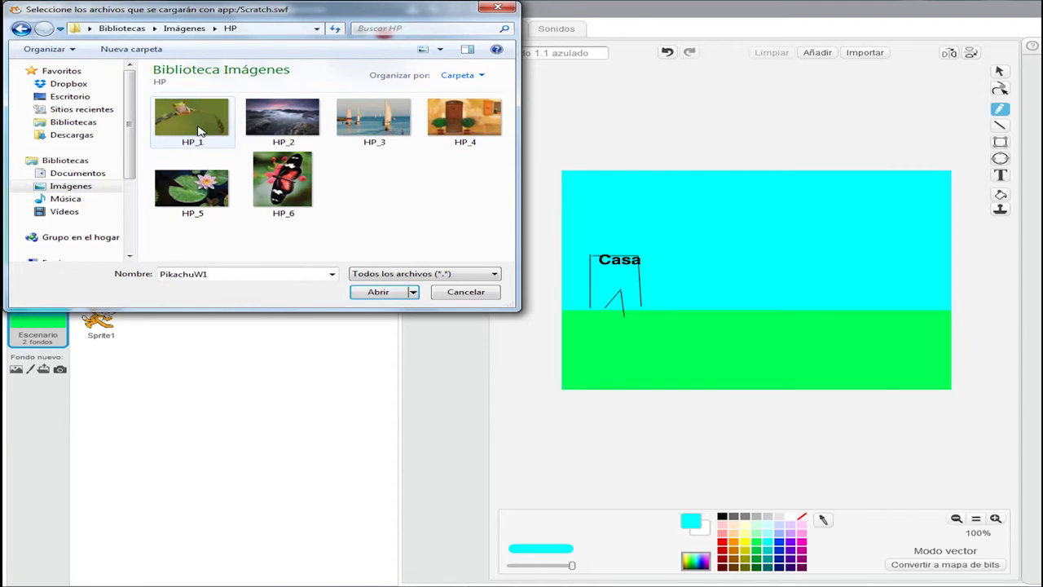
double_click(479, 119)
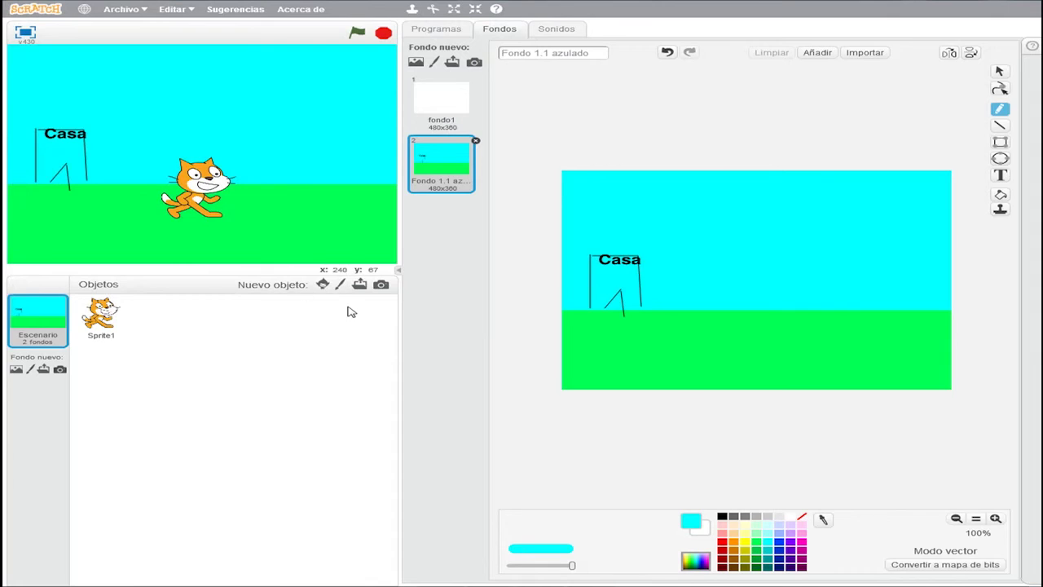
Move the cat sprite to just beside the potted plant next to the door, and reselect the stage to show its backdrops.
left_click_drag(202, 201, 299, 218)
left_click(298, 219)
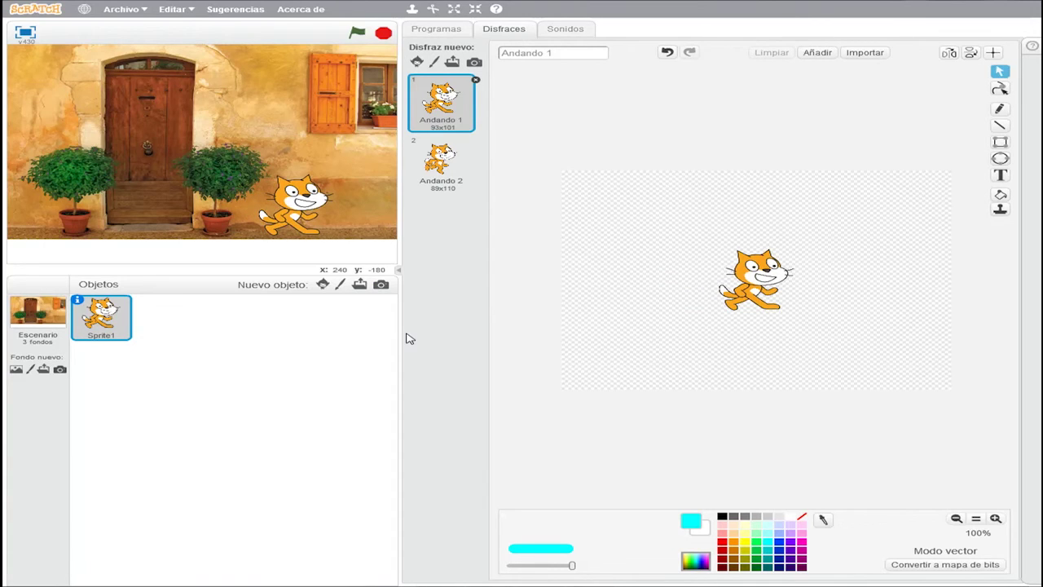
left_click(28, 324)
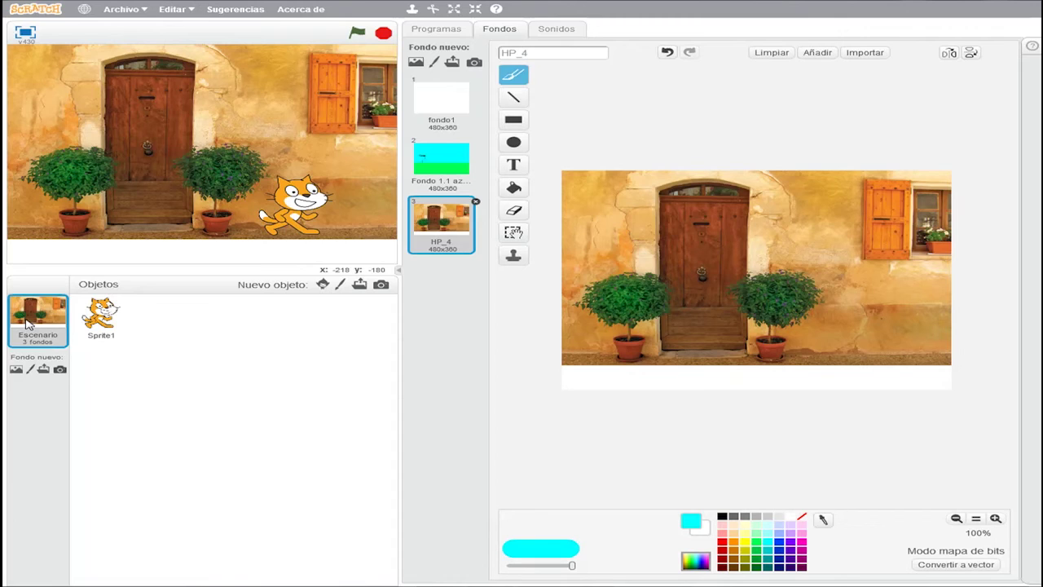